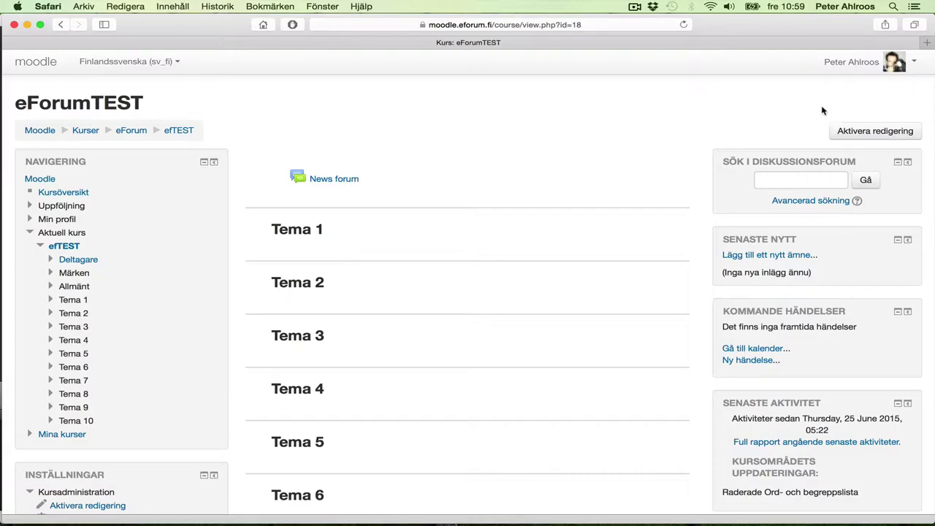
- Enable course editing and add a Databas activity to the Tema 1 section
left_click(868, 131)
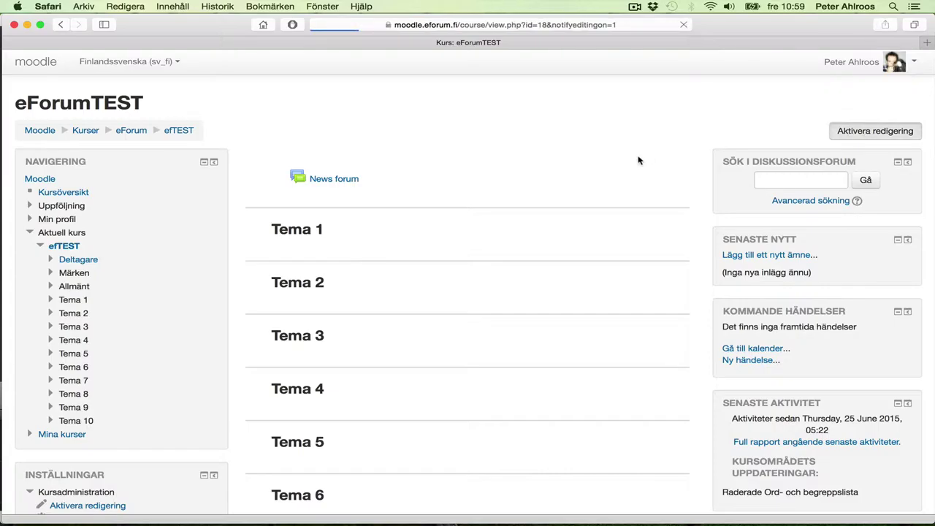
left_click(590, 292)
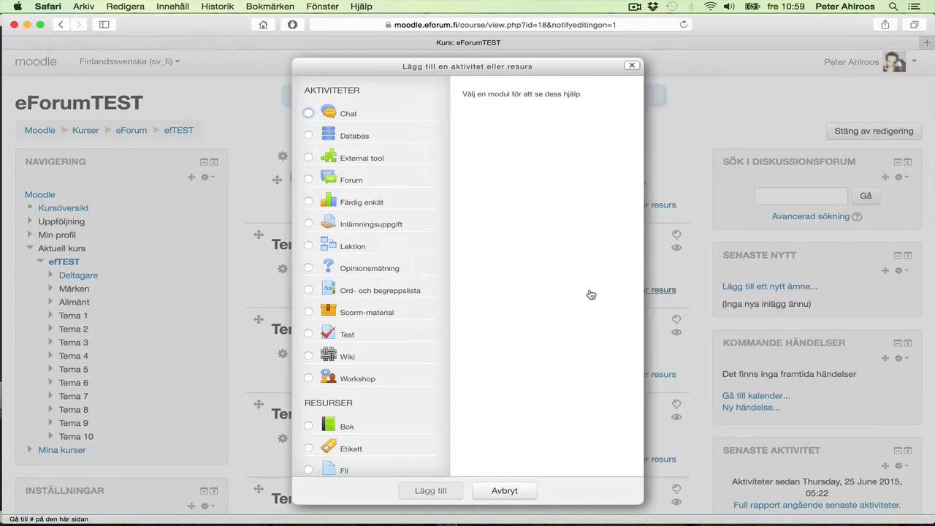
left_click(355, 140)
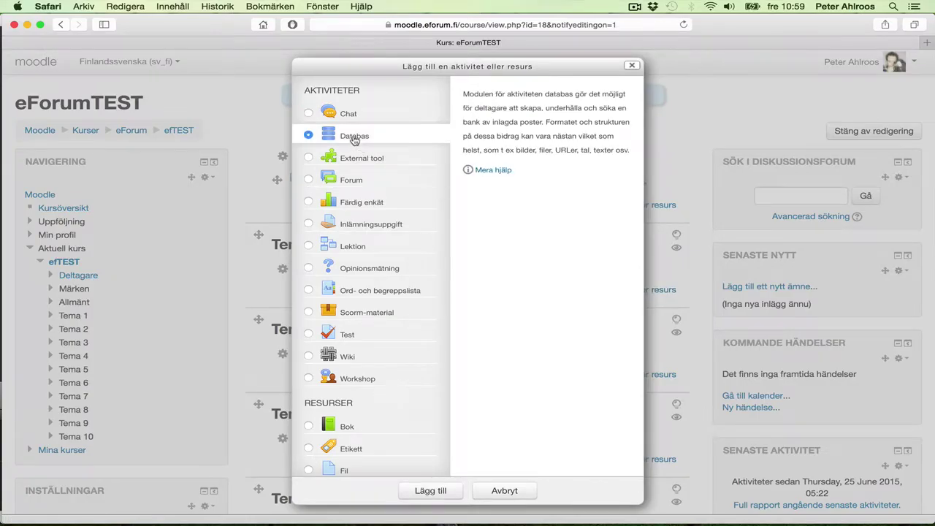
left_click(428, 491)
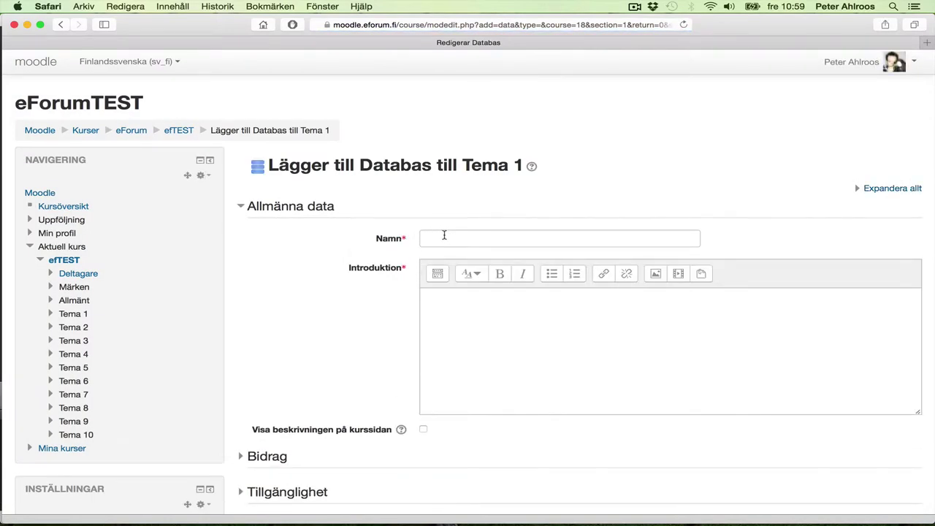
- Name the database "Observationer" and enter "Reseobservationer" as its introduction
left_click(443, 235)
type("Observationer")
key("Tab")
type("Reseobservationer")
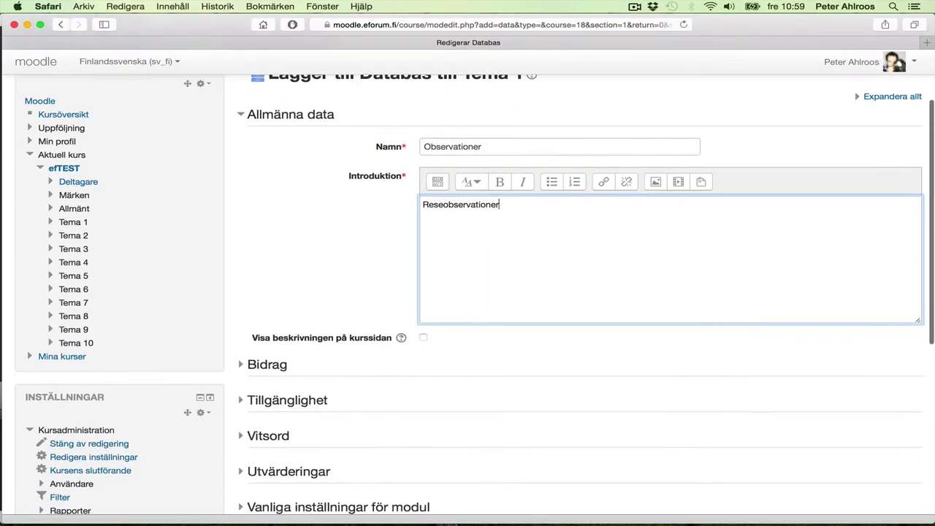
- Allow comments on entries by setting "Tillåt kommentarer till bidrag" to Ja in the Bidrag settings
scroll(467, 292, "down", 3)
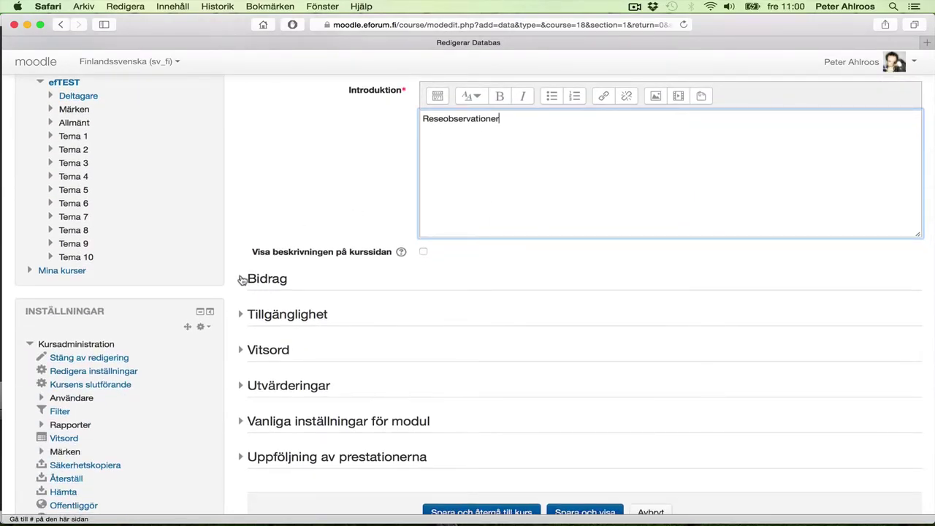
left_click(241, 280)
scroll(437, 243, "down", 3)
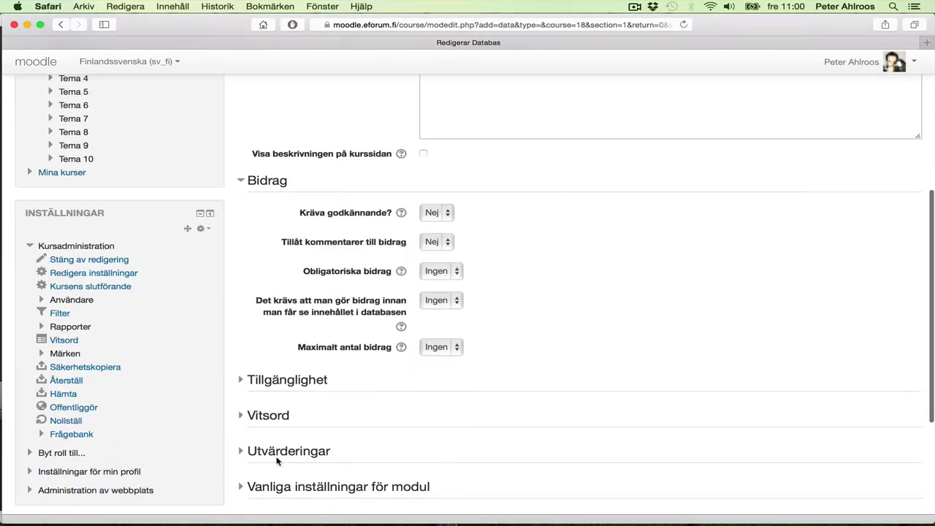
left_click(436, 241)
left_click(431, 258)
- Expand the Tillgänglighet, Vitsord and Utvärderingar settings and set the rating summary to "Medeltalet av utvärderingarna"
scroll(507, 321, "down", 2)
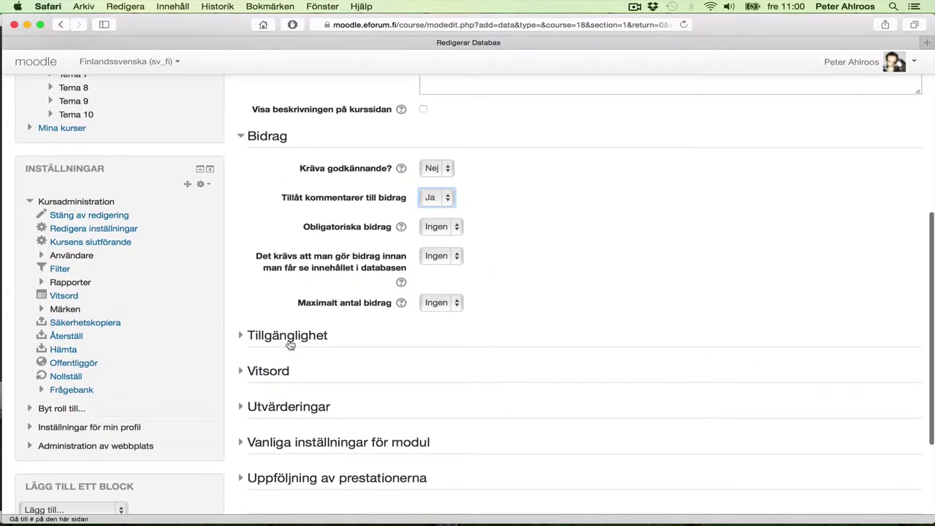
left_click(289, 338)
scroll(365, 324, "down", 5)
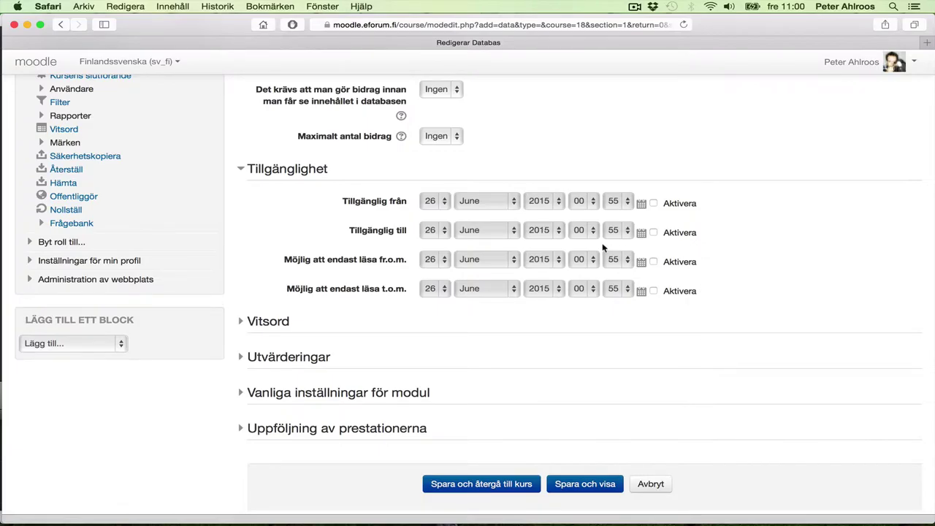
left_click(272, 325)
scroll(274, 327, "down", 3)
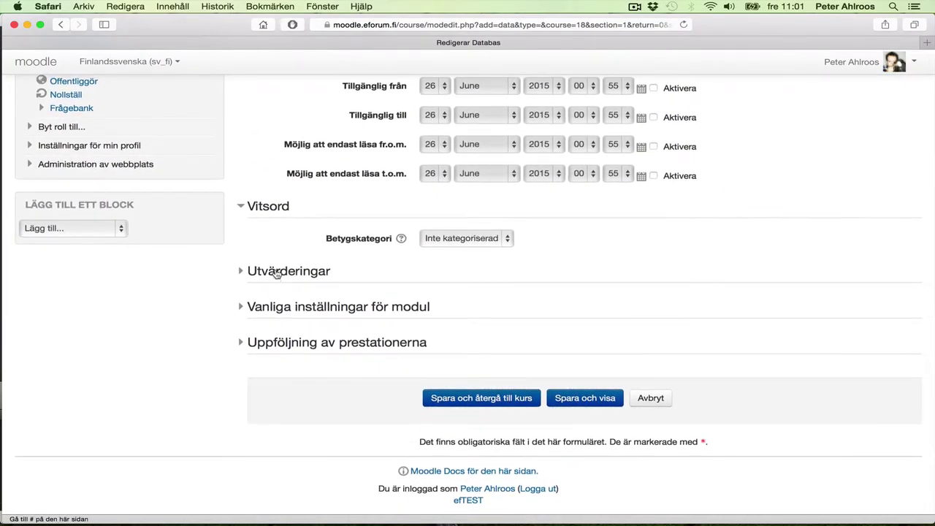
left_click(276, 271)
scroll(277, 270, "down", 4)
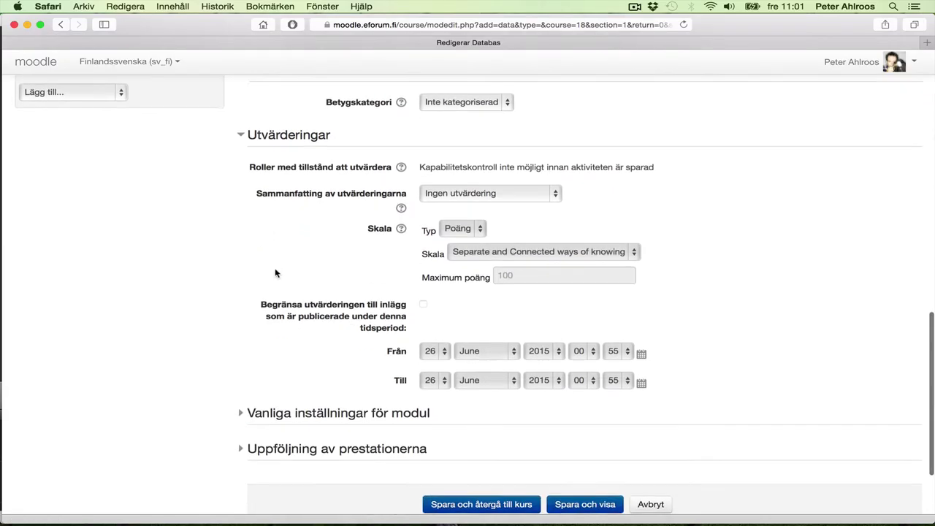
left_click(490, 191)
left_click(503, 201)
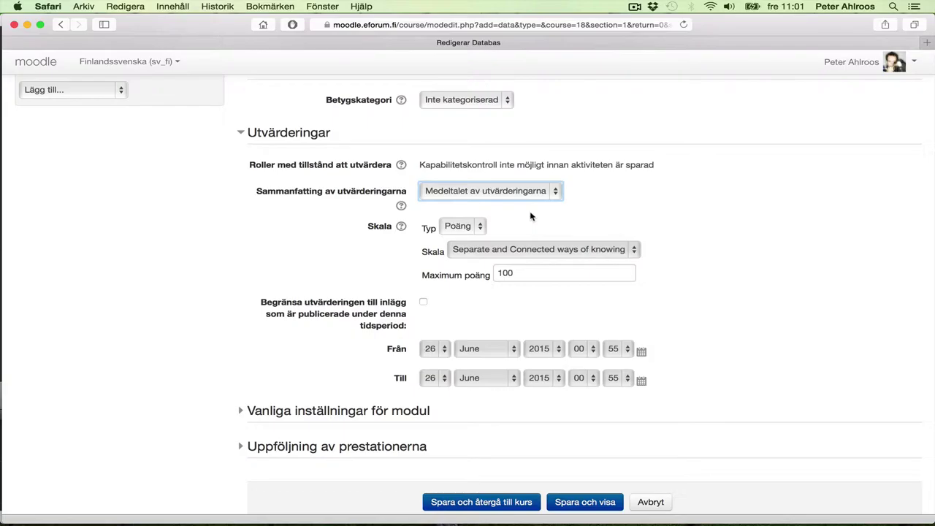
- Turn the rating time-period restriction on and off again, and save and display the database
left_click(423, 302)
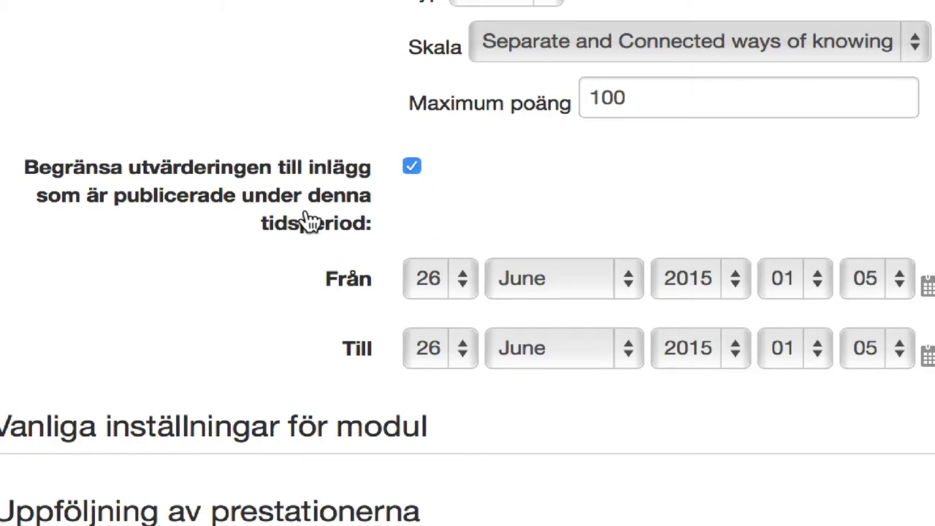
left_click(411, 166)
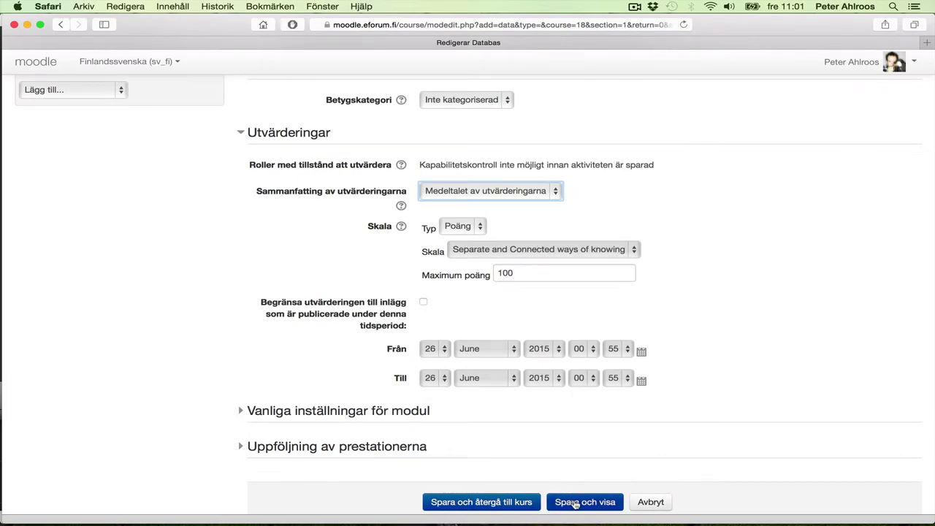
left_click(576, 503)
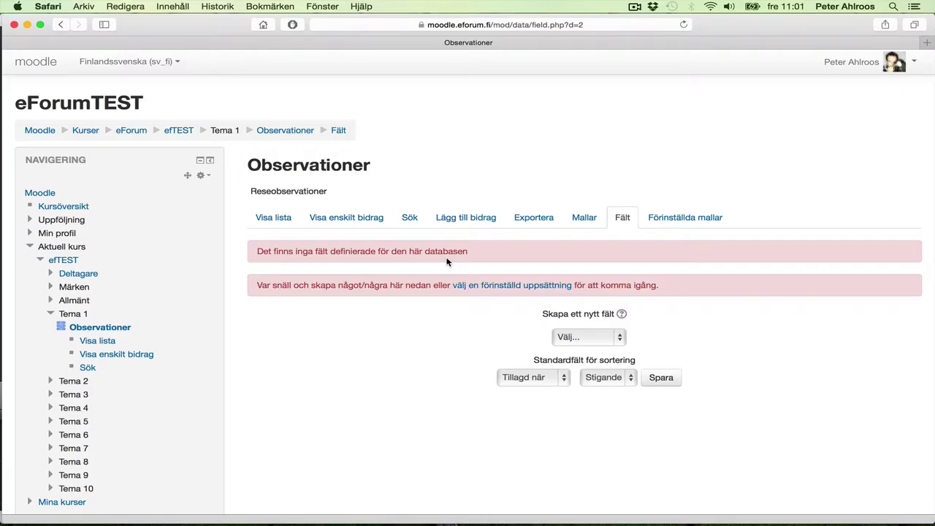
- Create a URL field with name and description "Länk", autolinked and opening in a new window
left_click(591, 337)
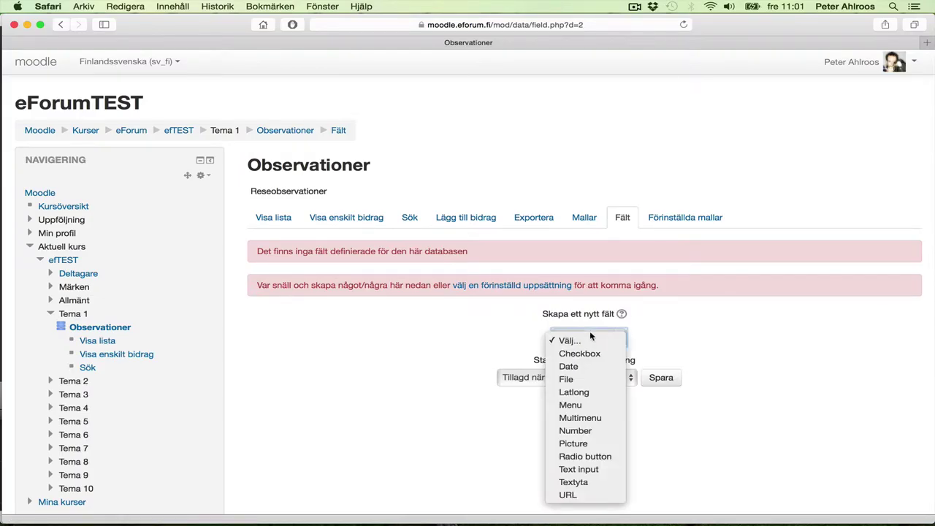
left_click(573, 495)
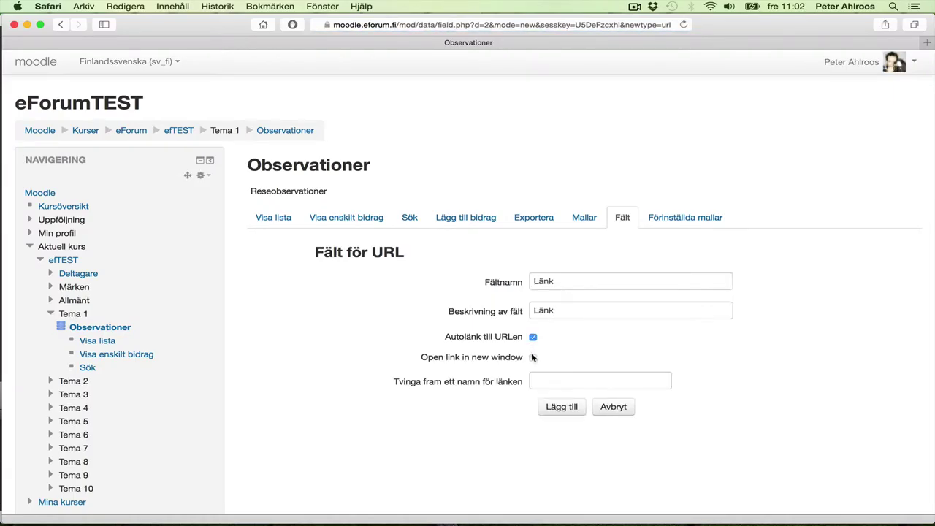
left_click(532, 358)
left_click(561, 407)
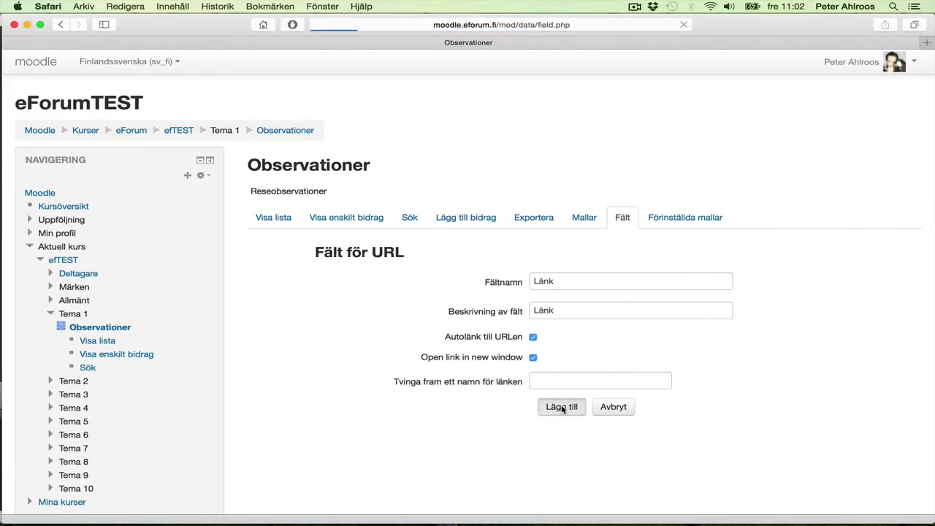
- Start a new Picture field and enter "Bild" as both its name and description
left_click(579, 357)
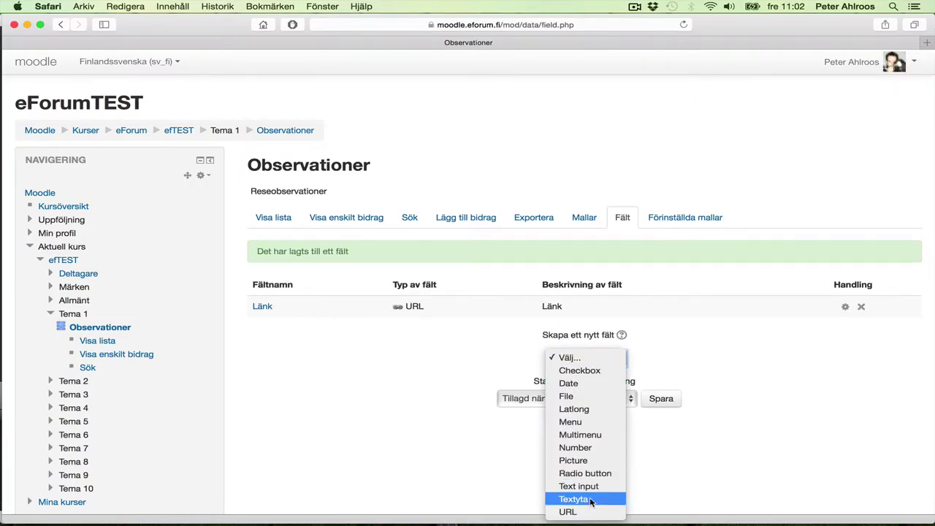
left_click(590, 460)
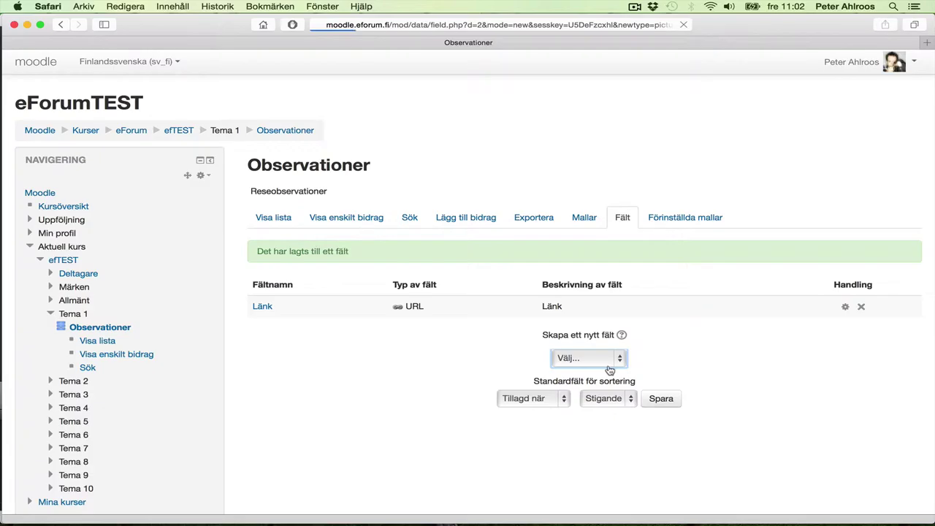
left_click(574, 281)
type("Bild")
key("Tab")
type("Bild")
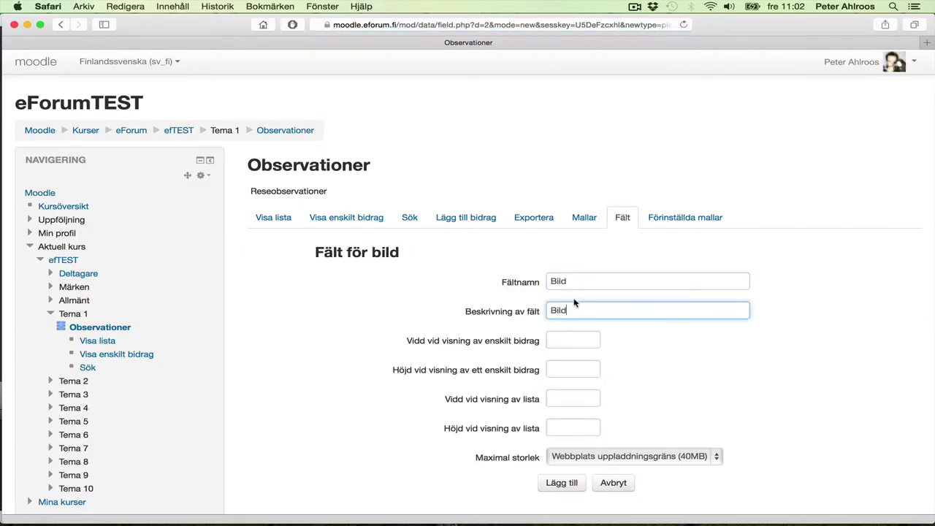
- Set the image size to 400 by 400 in single view and 150 by 150 in list view, and add the field
left_click(559, 337)
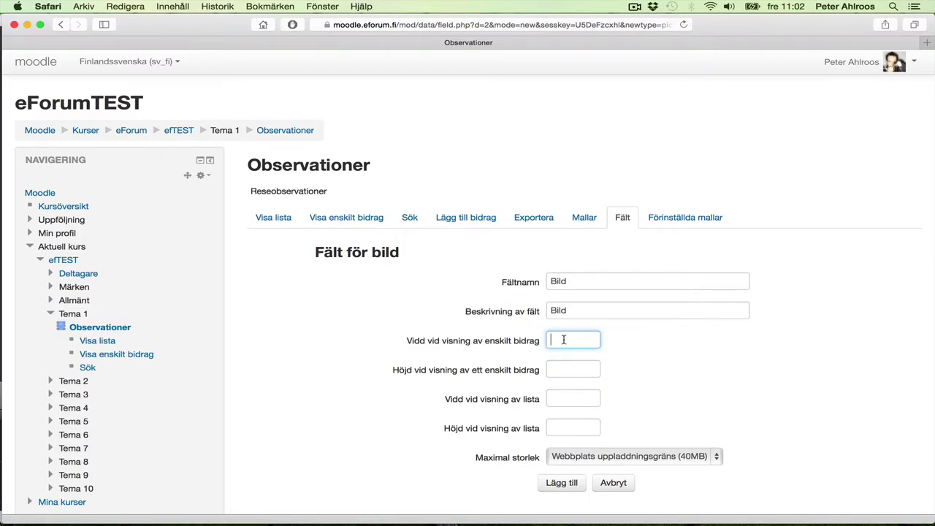
type("400")
key("Tab")
type("44")
key("BackSpace")
type("00")
left_click(562, 397)
type("150")
key("Tab")
type("150")
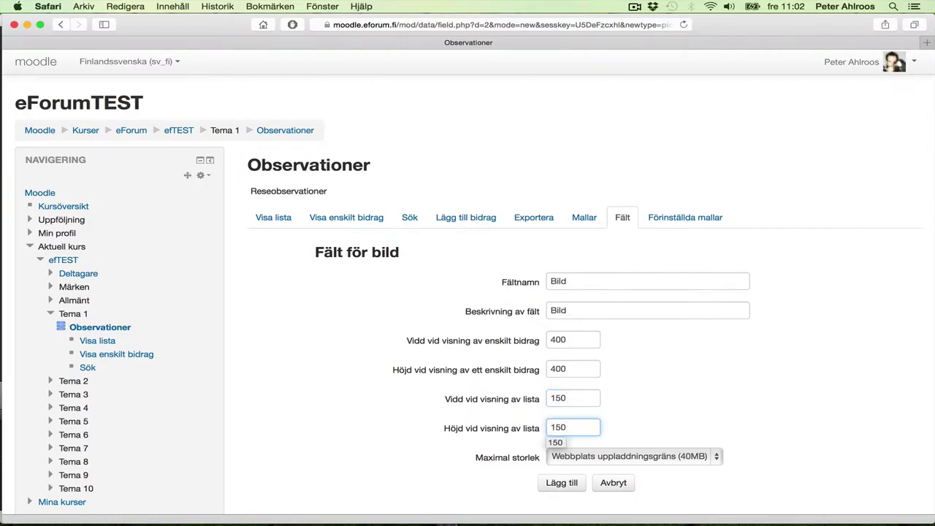
left_click(563, 483)
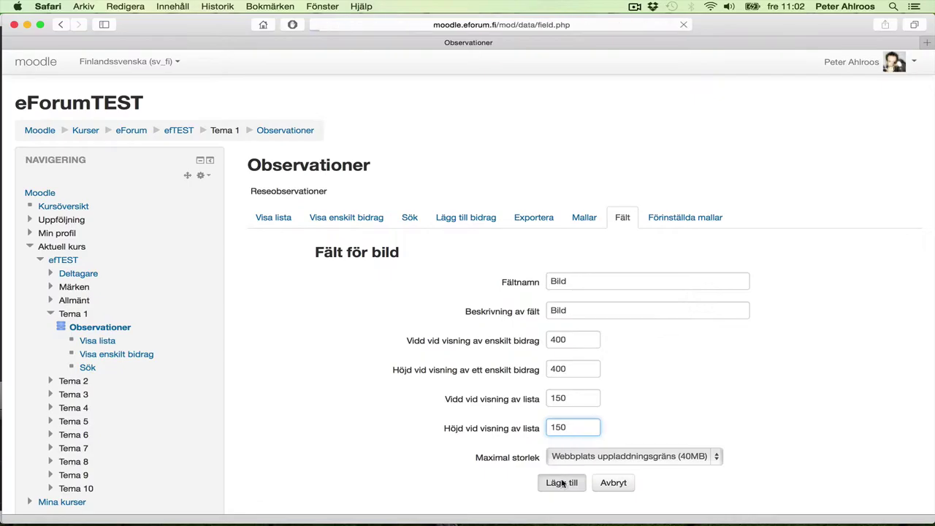
- Add a Textyta field with name and description "Beskrivning", 60 columns wide and 15 rows high
left_click(584, 381)
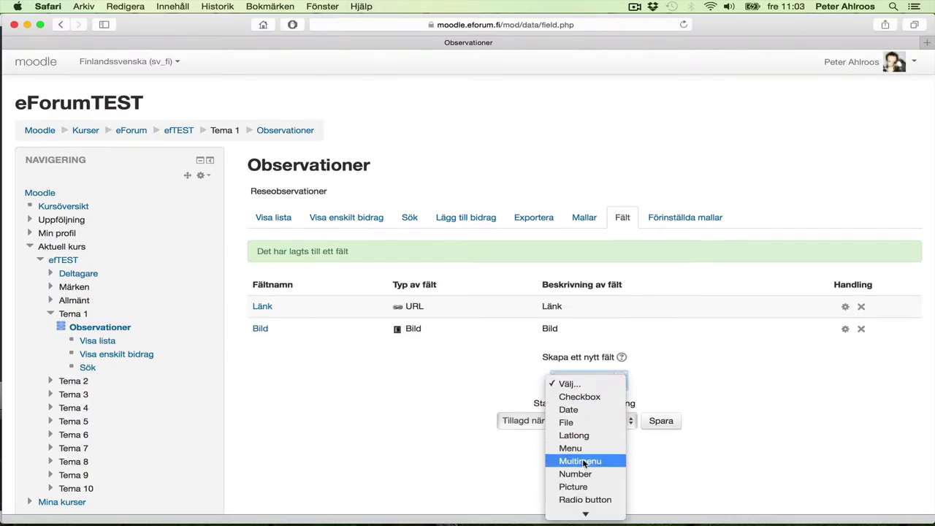
mouse_move(585, 513)
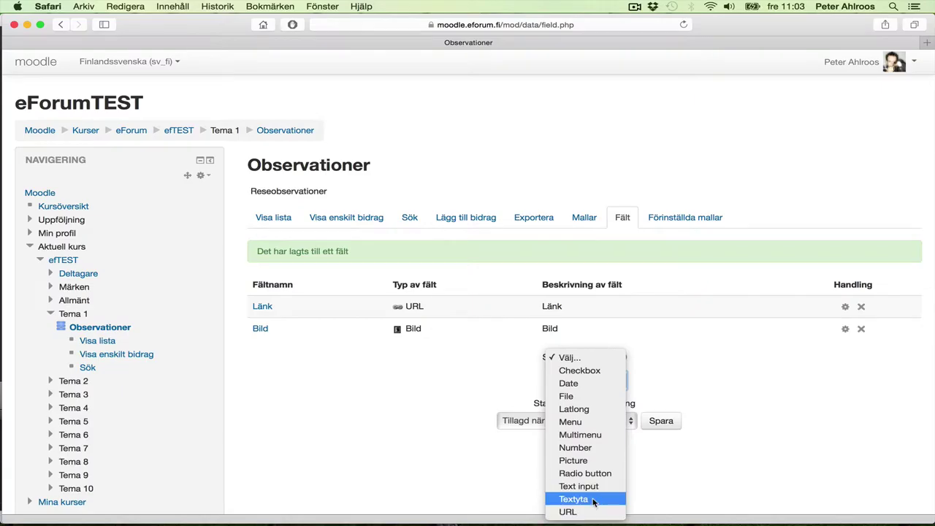
left_click(593, 500)
left_click(534, 284)
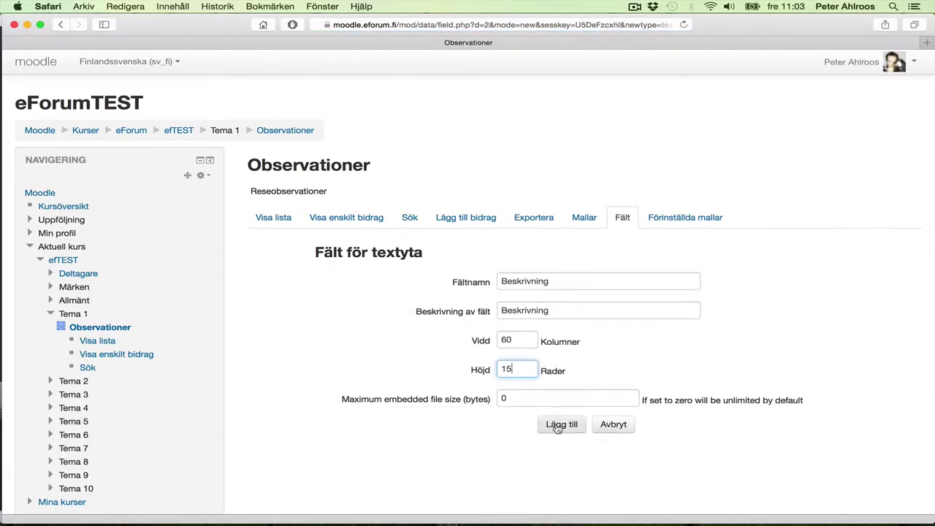
left_click(560, 425)
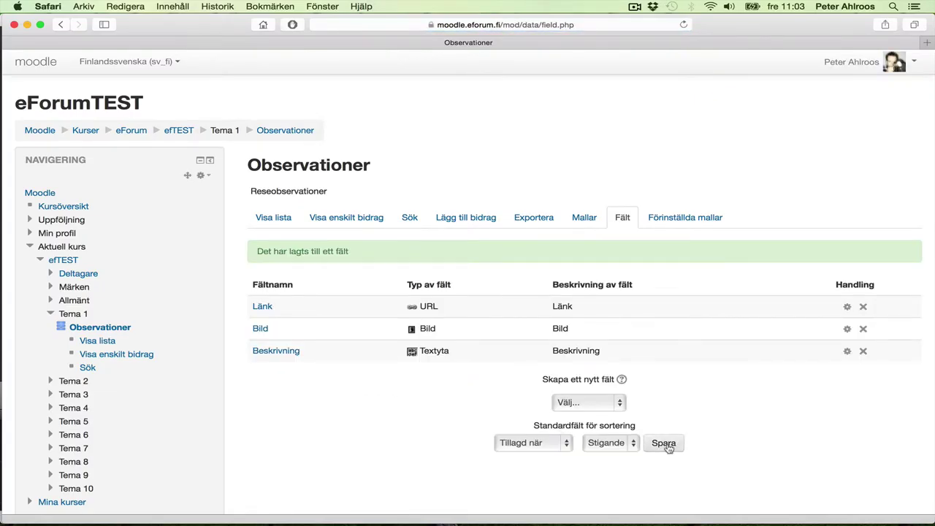
- Open the database templates and examine the template for single entries
left_click(589, 225)
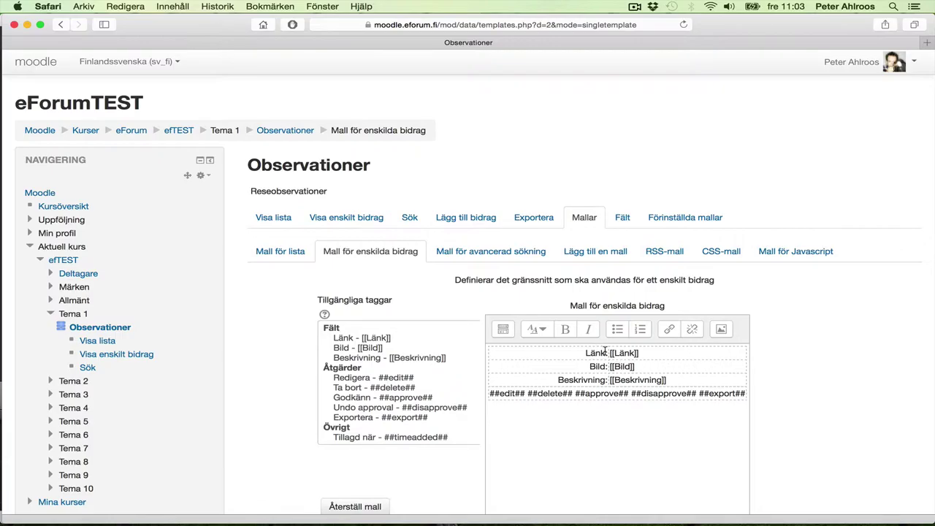
scroll(608, 387, "down", 3)
scroll(608, 387, "up", 3)
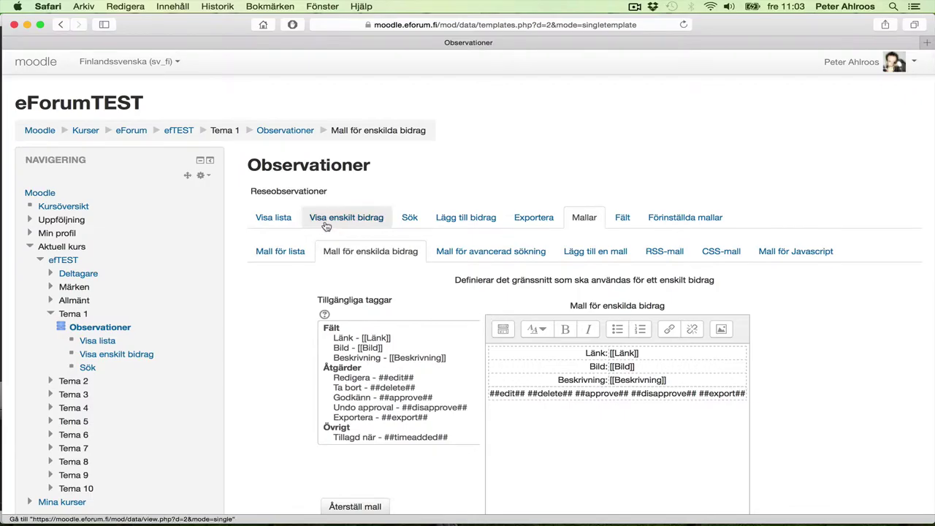
left_click(466, 217)
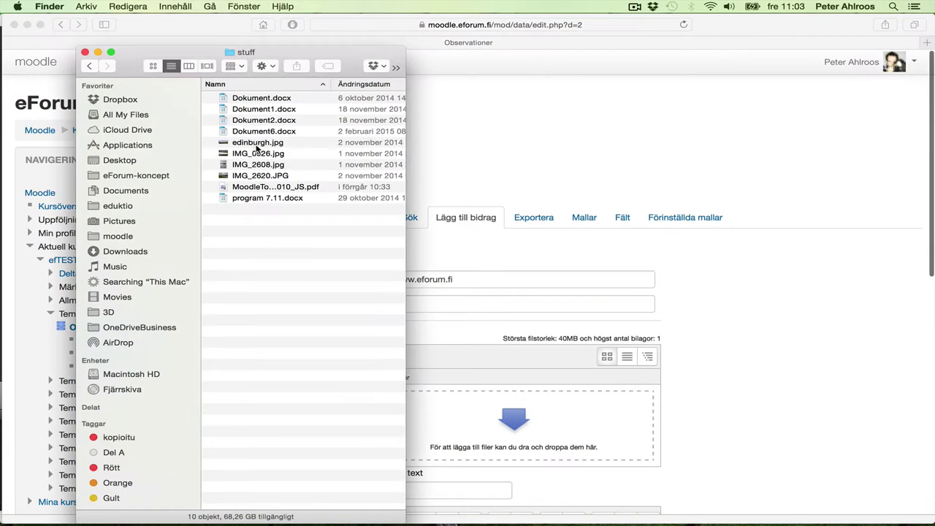
left_click_drag(252, 143, 484, 427)
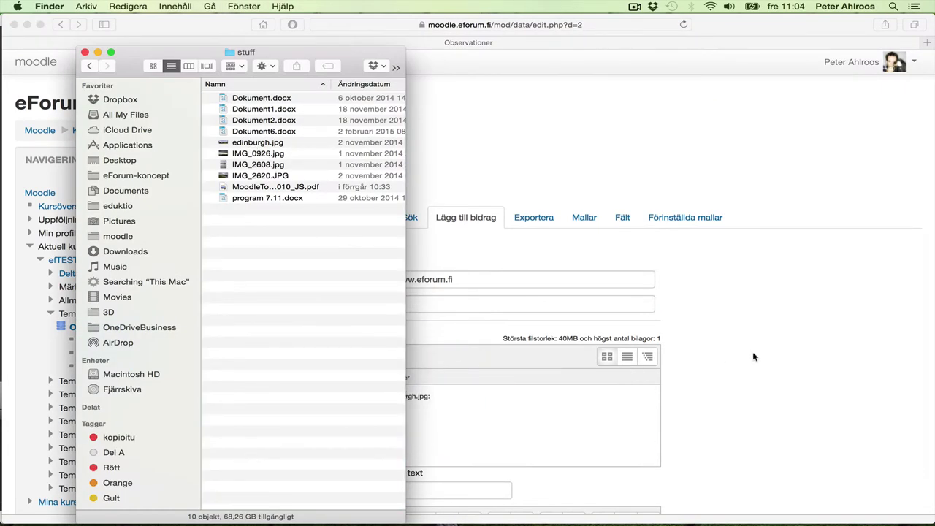
left_click(762, 354)
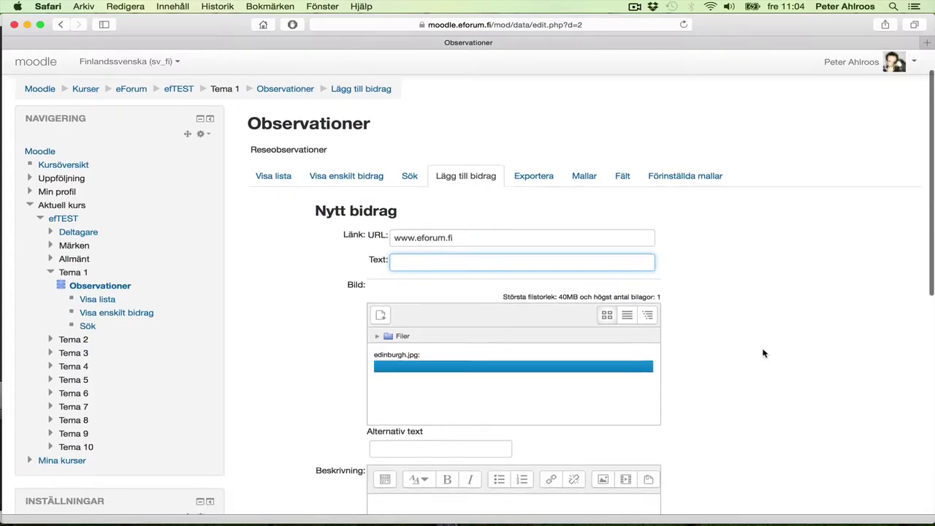
- Enter "Edinburgh" as the alternative text for the entry's picture
scroll(763, 354, "down", 3)
left_click(472, 388)
type("Edinburgh")
scroll(455, 387, "down", 3)
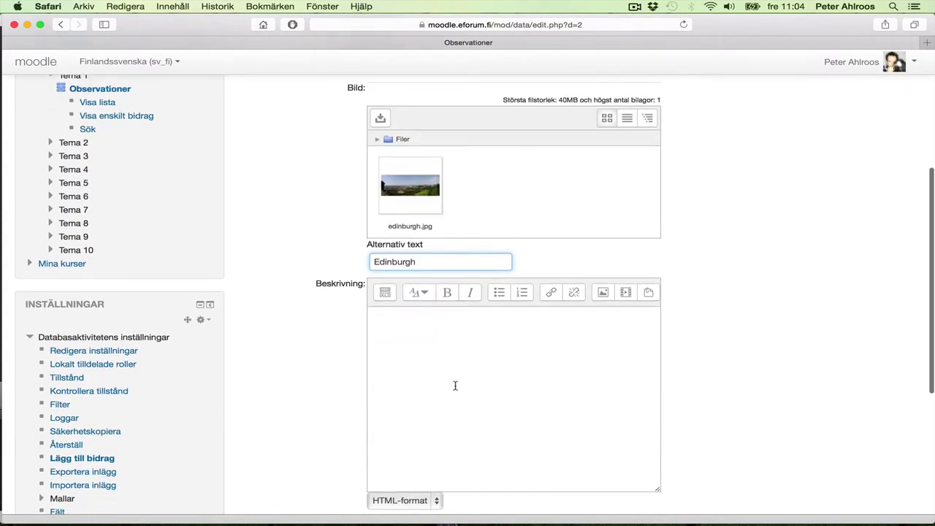
scroll(430, 377, "down", 3)
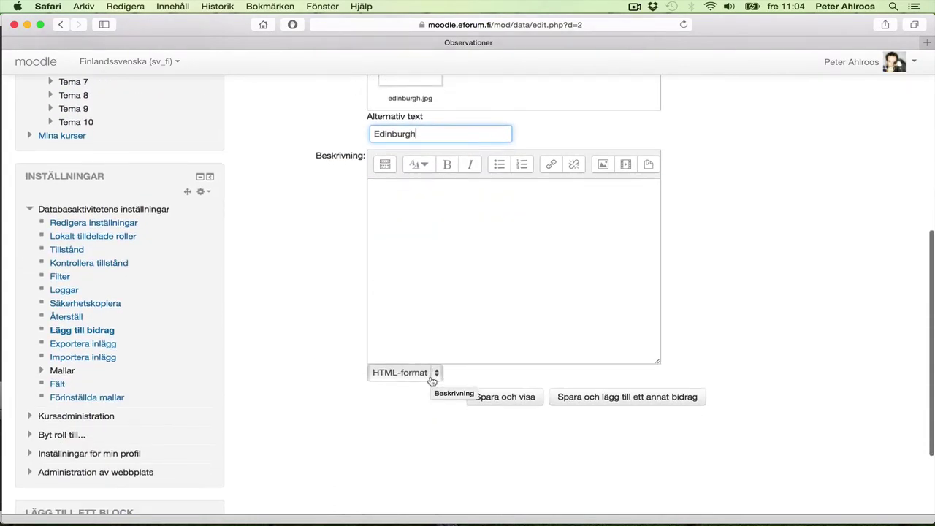
- Save the Edinburgh entry and display the list of all entries
left_click(528, 395)
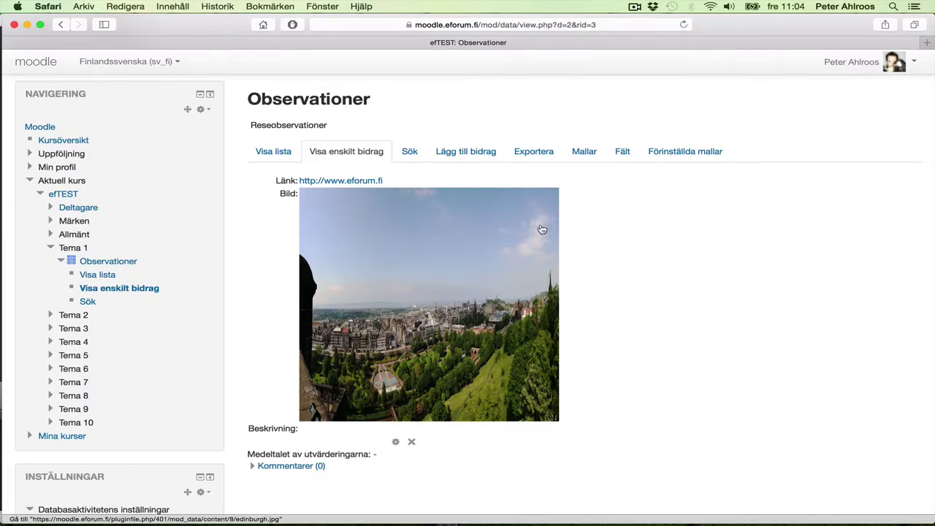
left_click(273, 151)
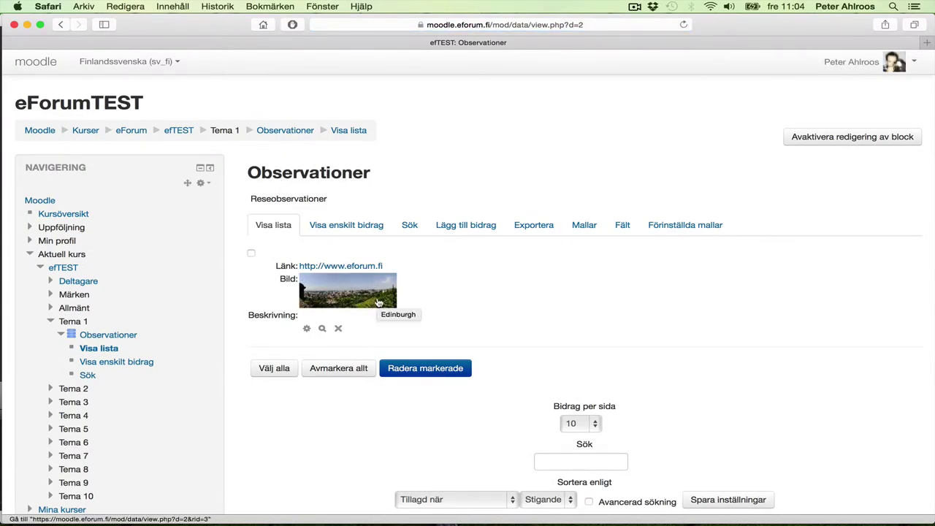
- Switch to the student's session in Firefox, open the Observationer database and start a new entry
key("super+Tab")
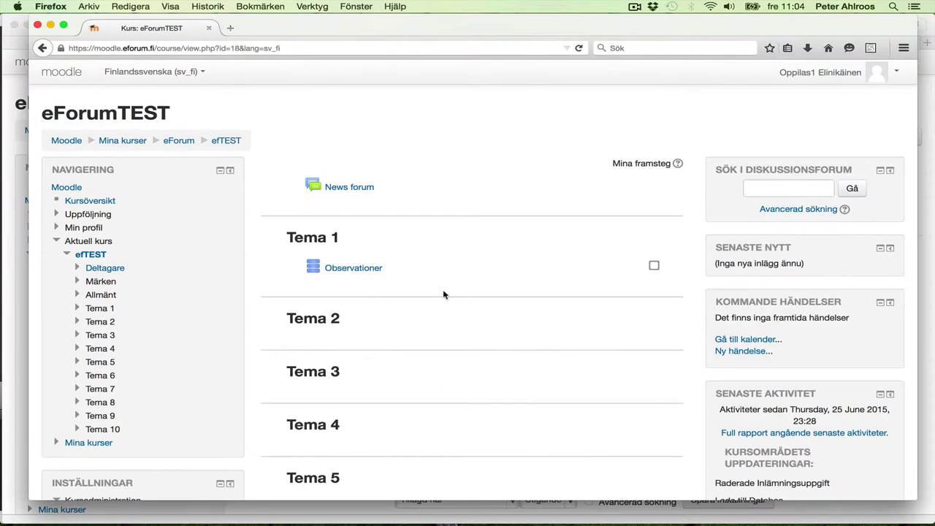
left_click(343, 269)
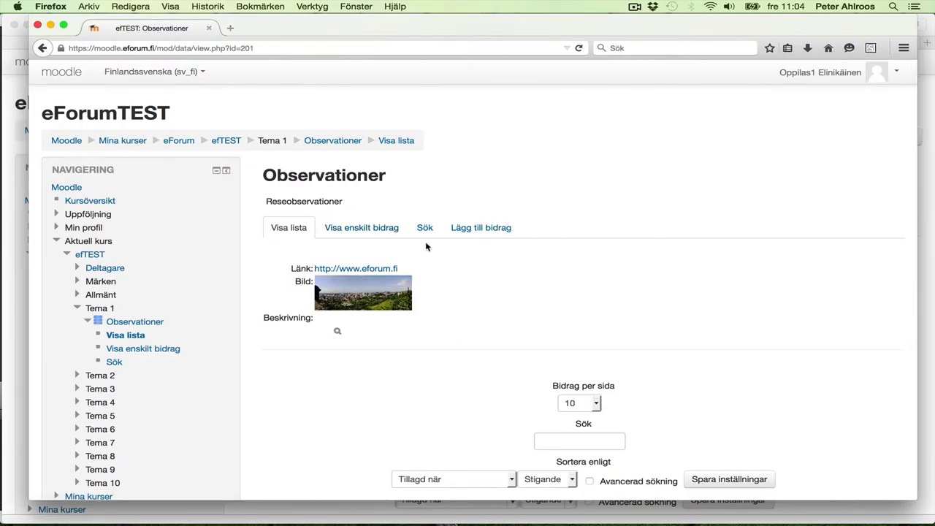
left_click(484, 231)
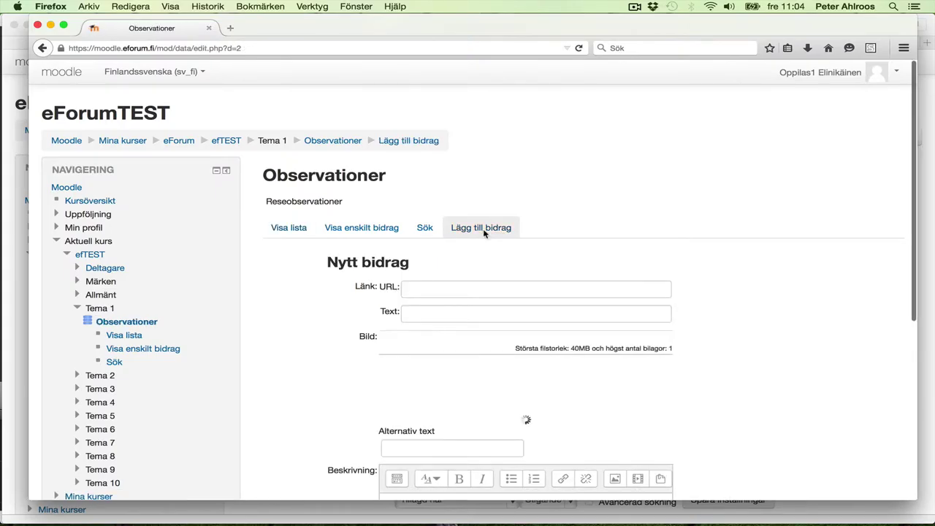
- Upload IMG_2608.jpg from the stuff folder as the new entry's picture
left_click(438, 288)
key("super+Tab")
left_click_drag(255, 165, 497, 423)
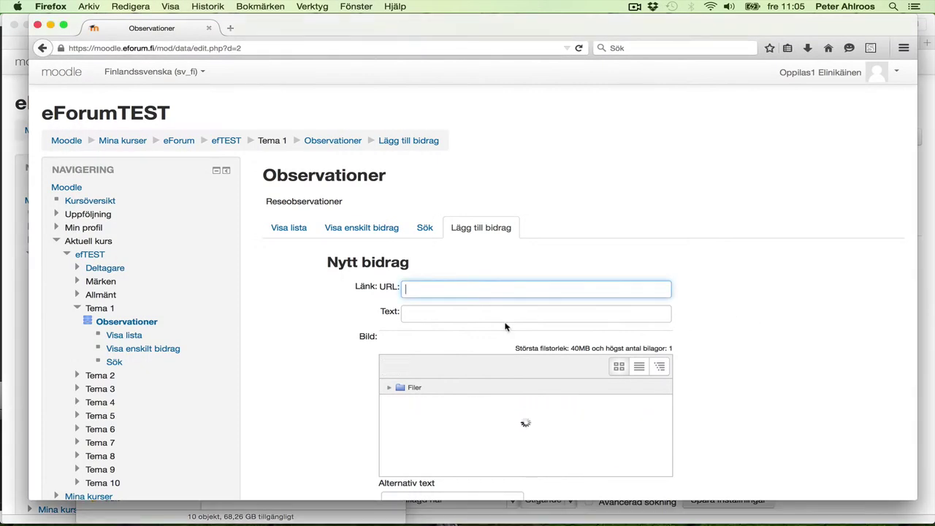
type("www.lofoten.no")
key("Tab")
scroll(414, 366, "down", 5)
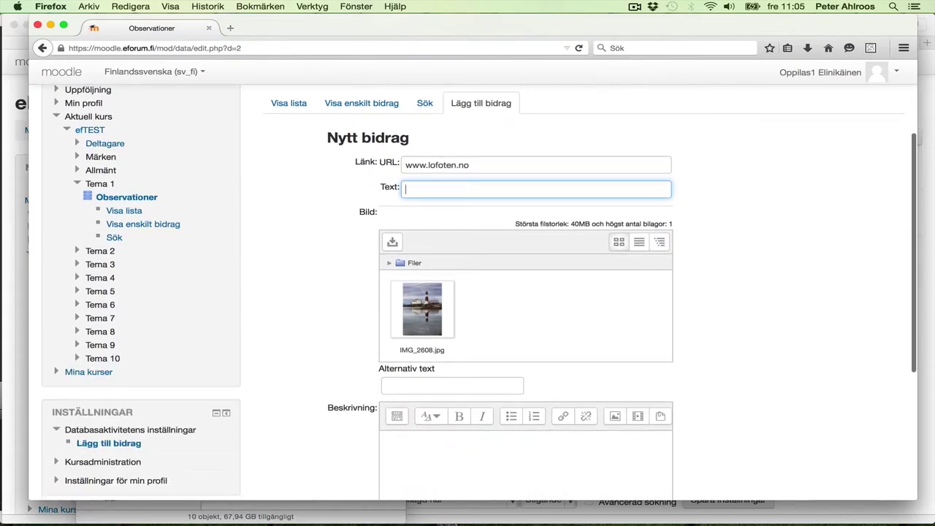
left_click(413, 366)
type("Här var jag")
scroll(415, 369, "down", 3)
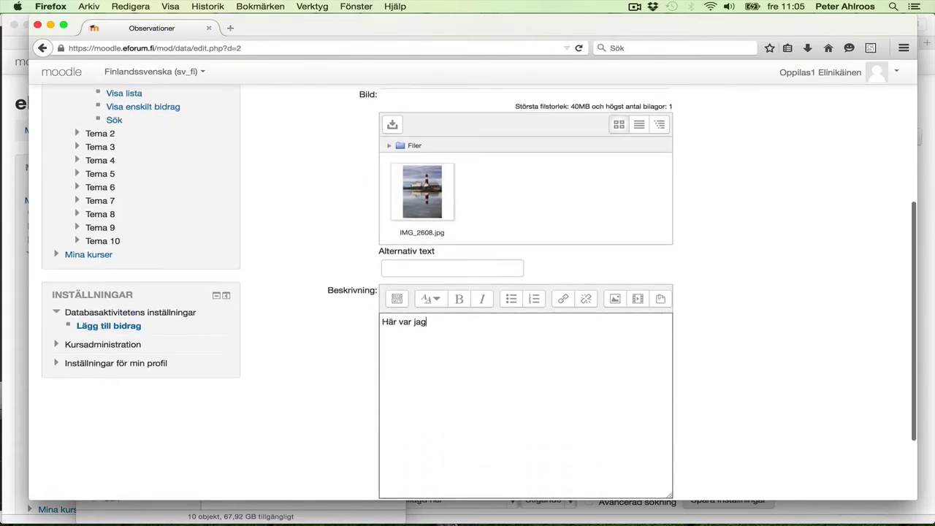
left_click(593, 437)
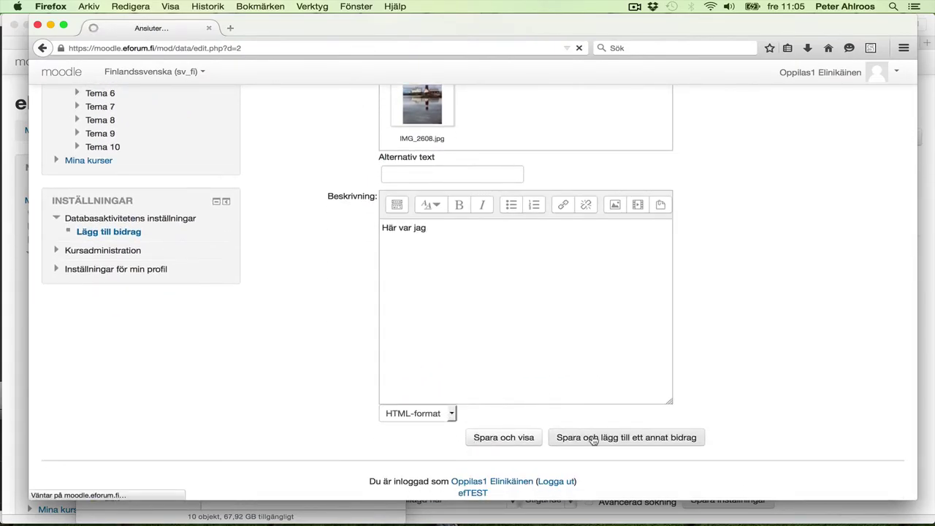
- Preview IMG_2620.JPG in the stuff folder and upload it as the second student entry's picture
scroll(479, 292, "down", 5)
key("super+Tab")
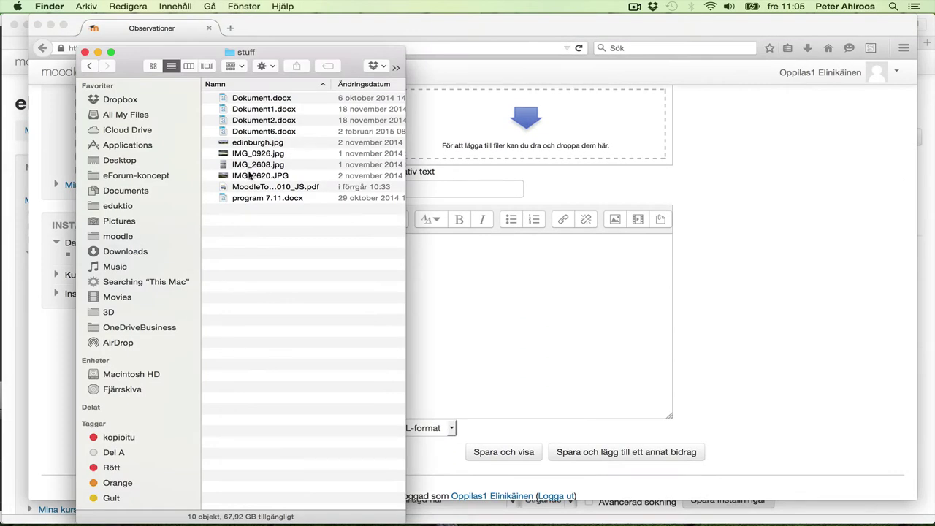
left_click(250, 176)
key("space")
key("space")
left_click_drag(249, 175, 521, 126)
left_click(746, 218)
- Enter the alternative text "Lofoten" and the description "Här var jag också.", and save and view the entry
scroll(745, 219, "up", 5)
type("Lofoten")
scroll(745, 218, "down", 2)
left_click(428, 411)
type("Här var jag också.")
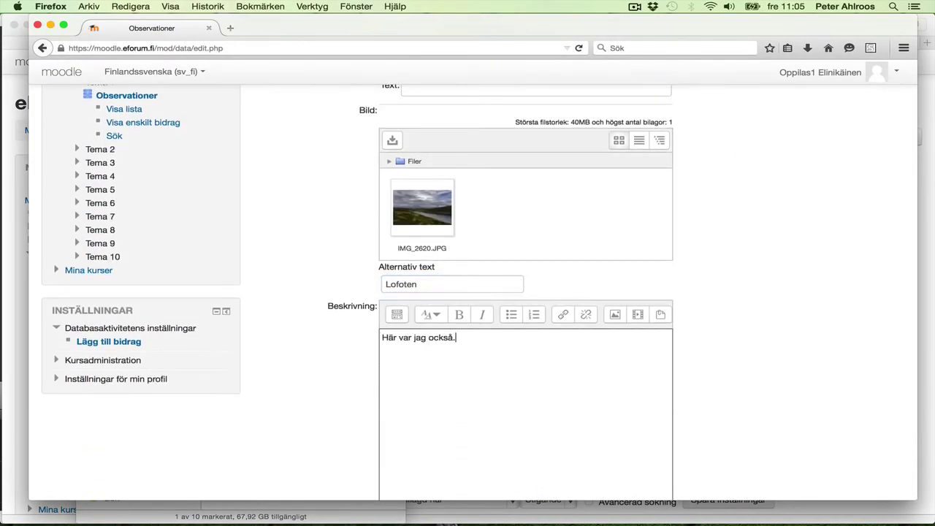
scroll(439, 426, "down", 3)
left_click(503, 432)
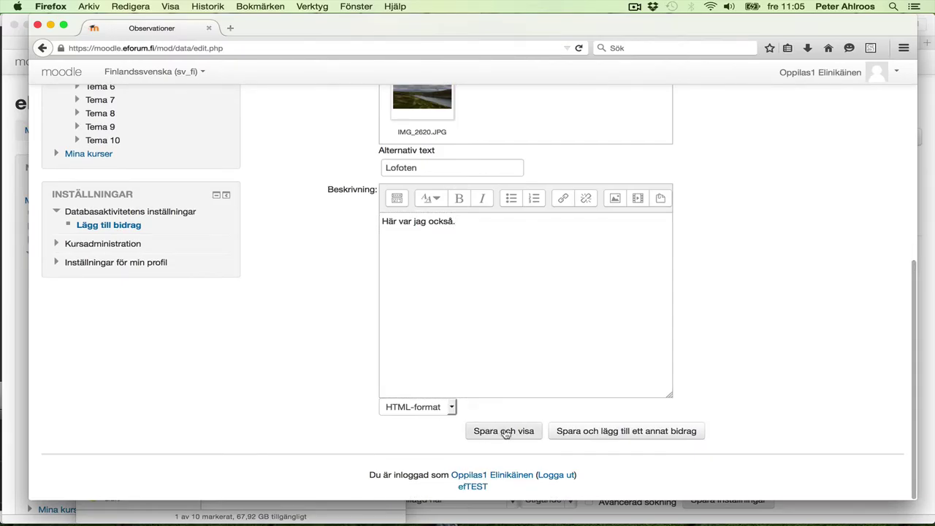
- Look through the pictures, links and descriptions in the student's list of entries
scroll(424, 324, "down", 2)
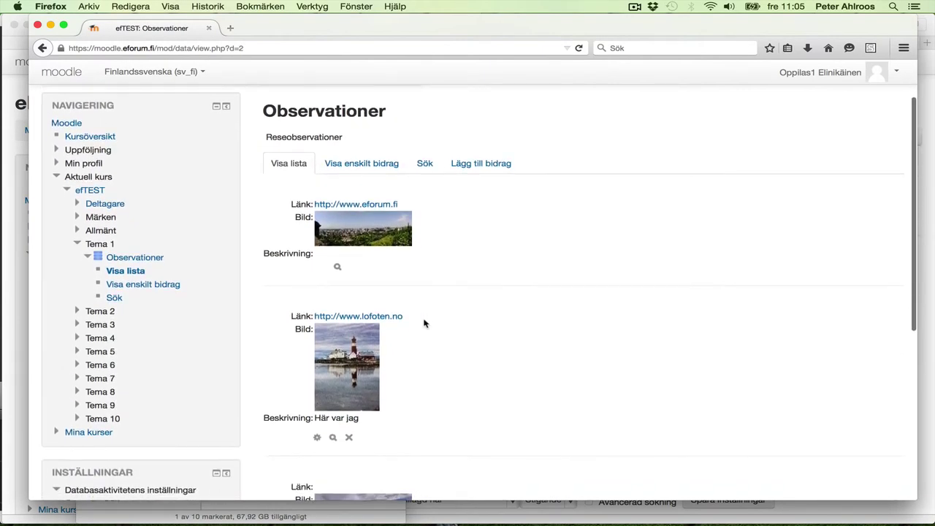
scroll(424, 324, "down", 3)
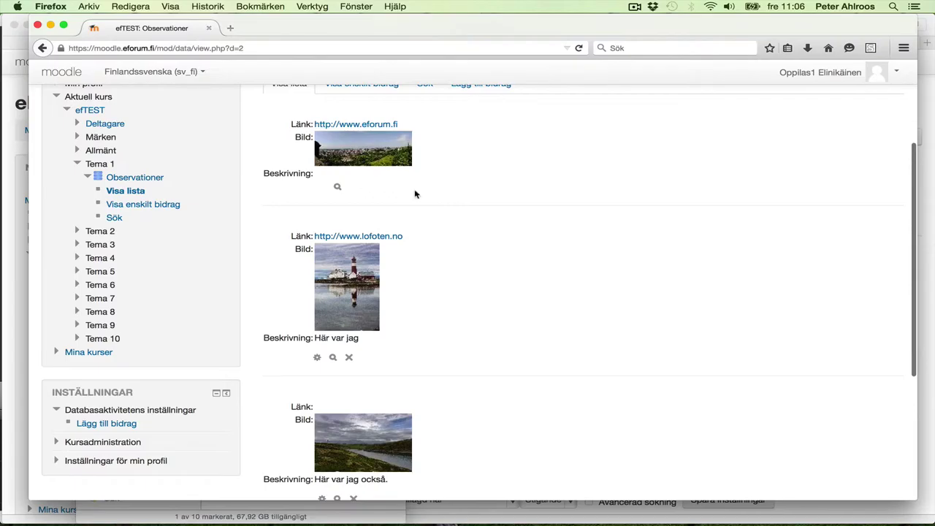
scroll(433, 314, "down", 1)
scroll(432, 313, "down", 1)
scroll(433, 314, "up", 2)
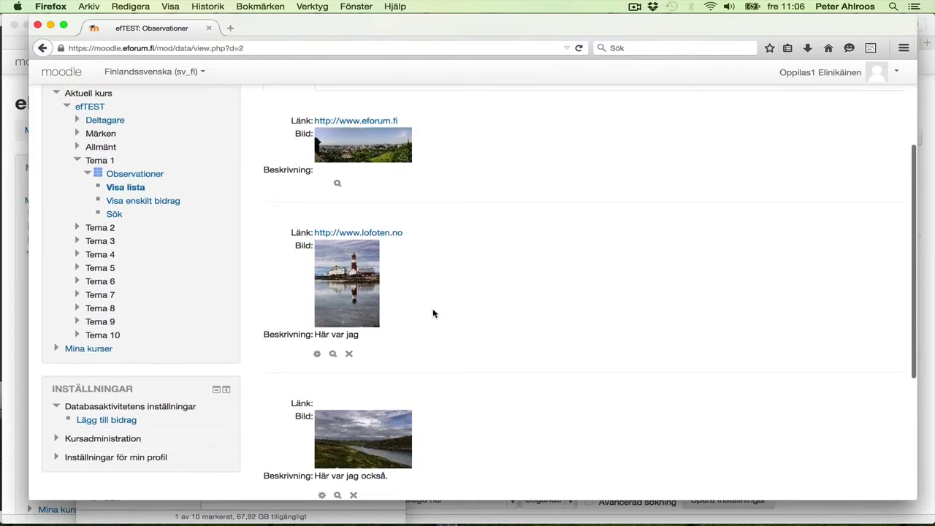
scroll(432, 313, "down", 3)
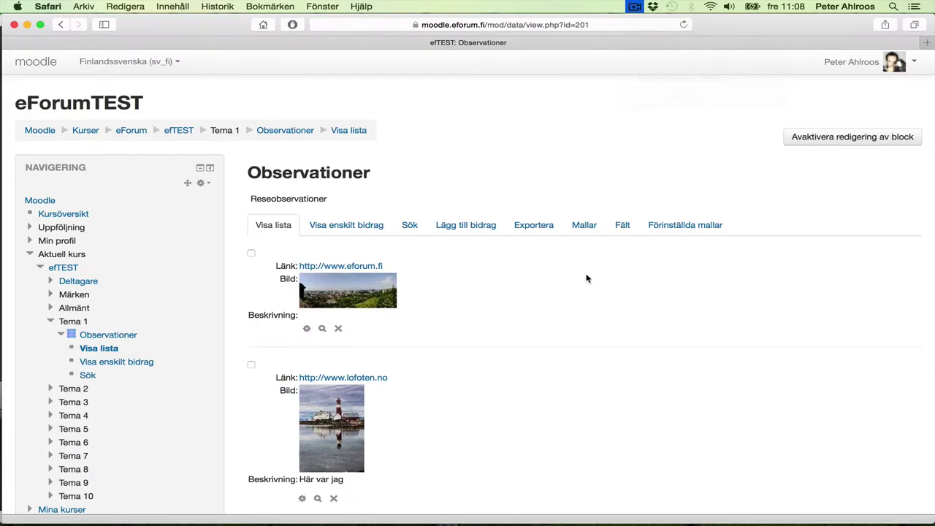
- Open the student's lighthouse entry in the teacher's Safari session and rate it 10
scroll(587, 278, "down", 2)
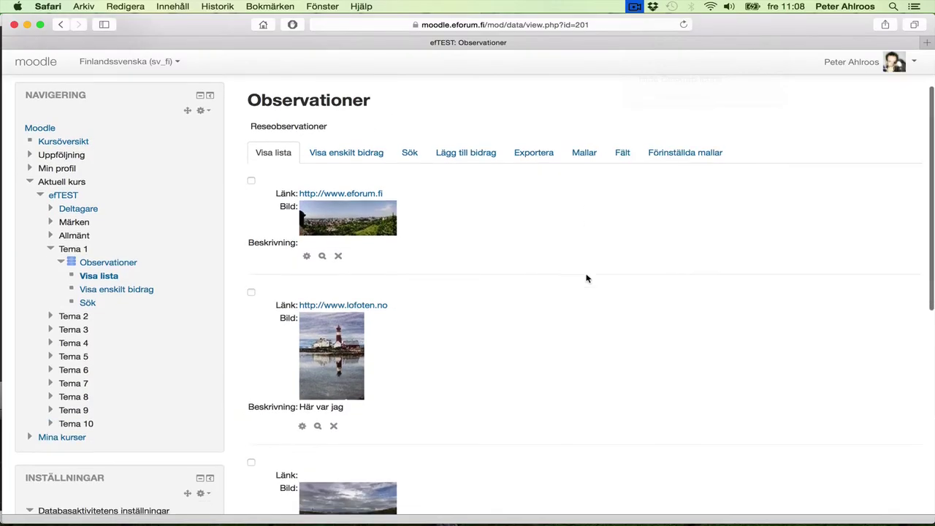
left_click(346, 354)
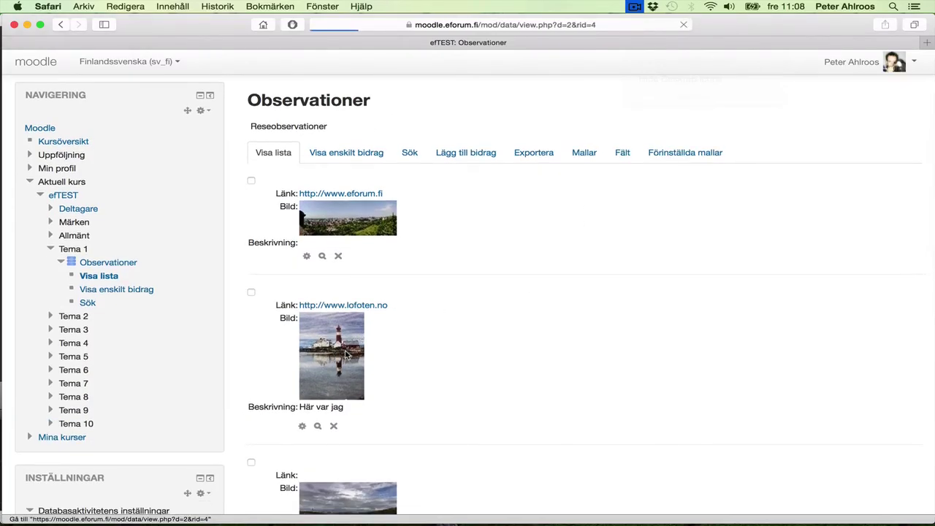
scroll(344, 353, "down", 5)
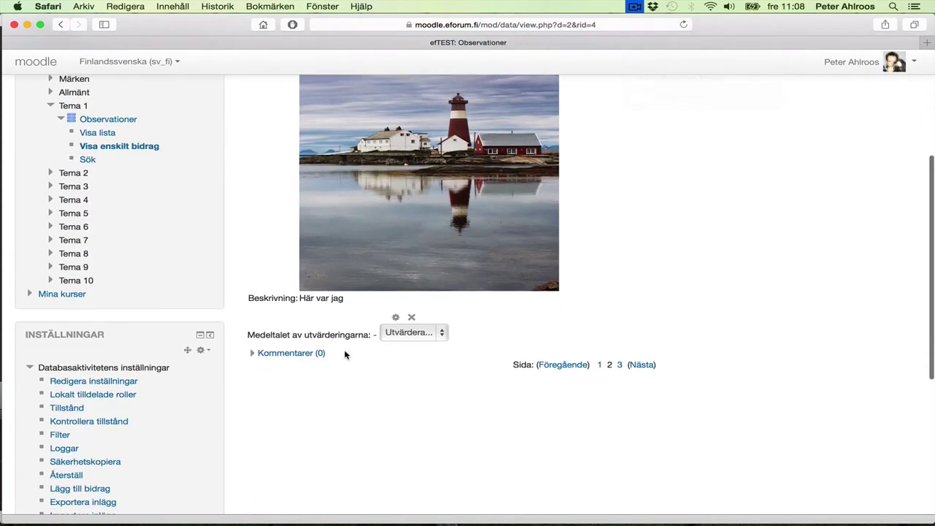
left_click(427, 333)
left_click(391, 462)
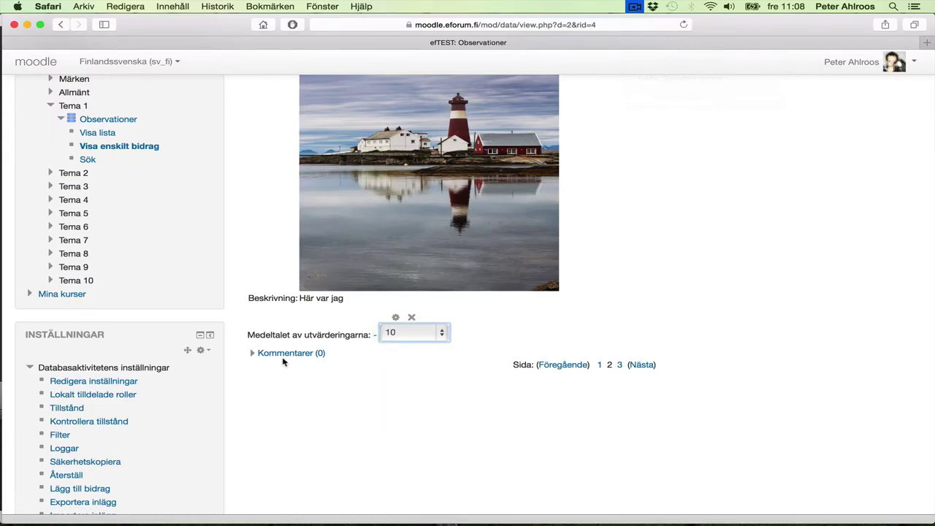
- Add and save the comment "Jättefint!!!" on the lighthouse entry
left_click(287, 353)
left_click(279, 380)
type("Jättefint!!!")
left_click(475, 403)
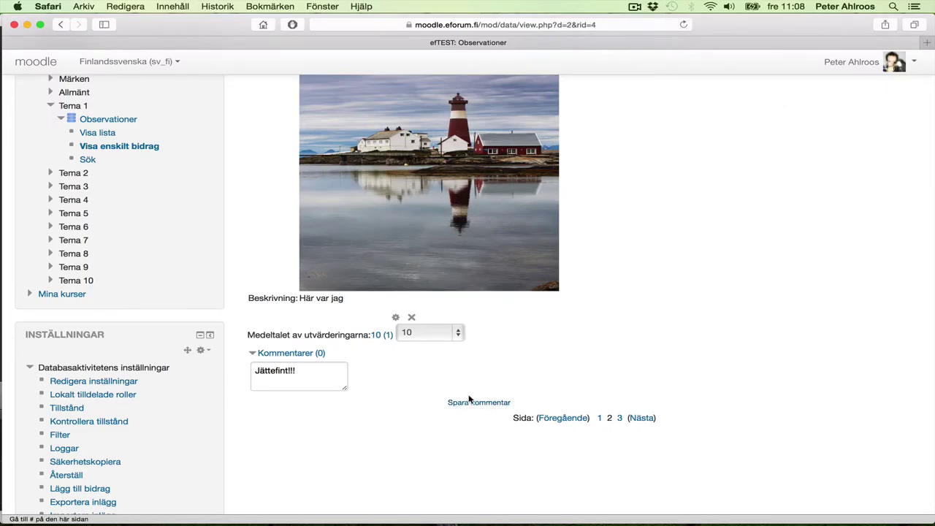
left_click(470, 404)
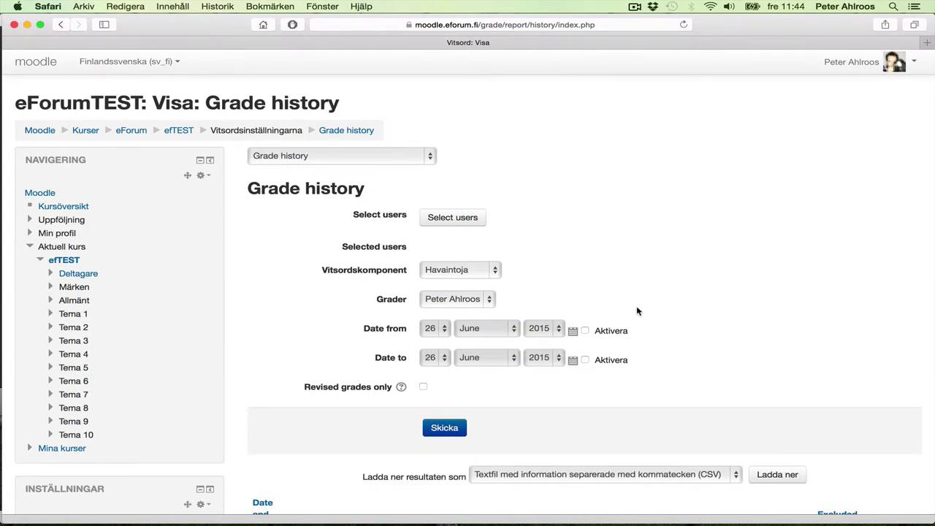
- Examine the recorded original and revised grades in the course's grade history report
scroll(636, 307, "down", 10)
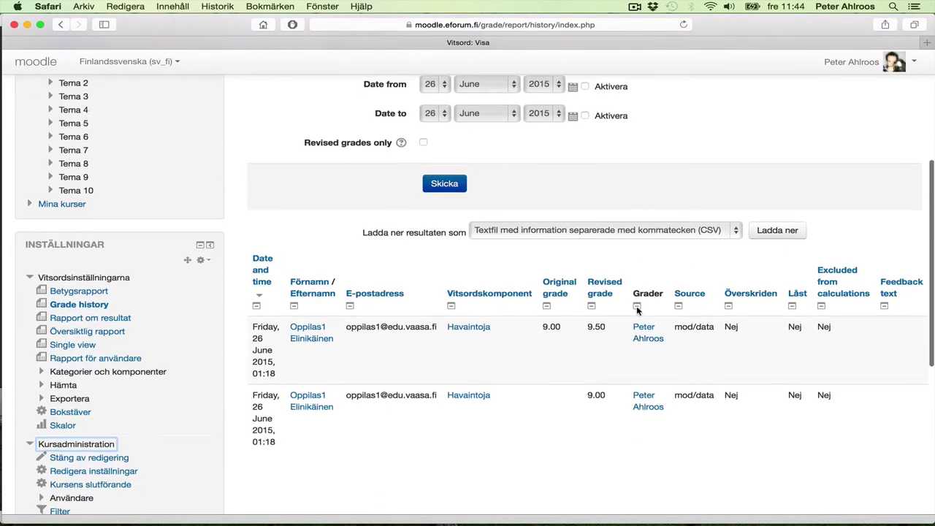